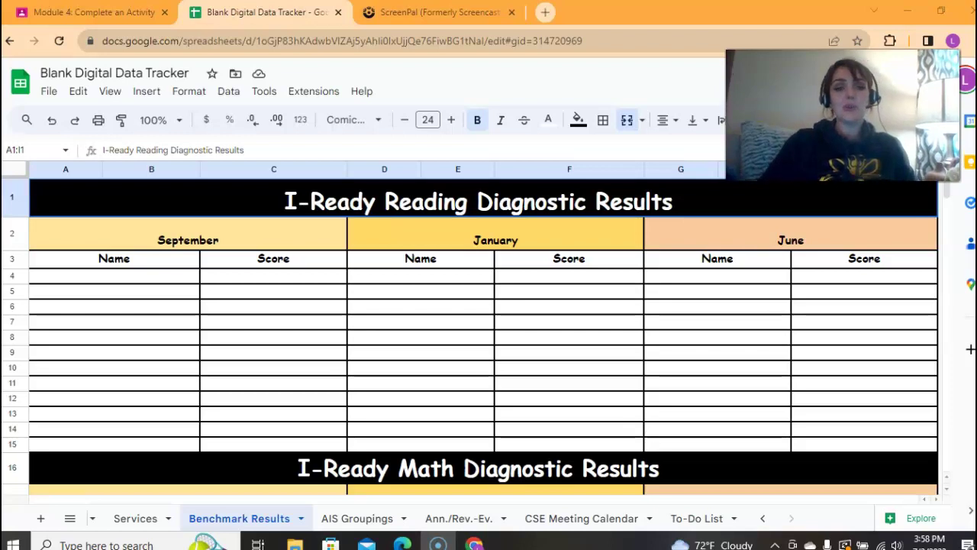
Insert one row above row 15, the last row of the I-Ready Reading Diagnostic Results table
click(140, 275)
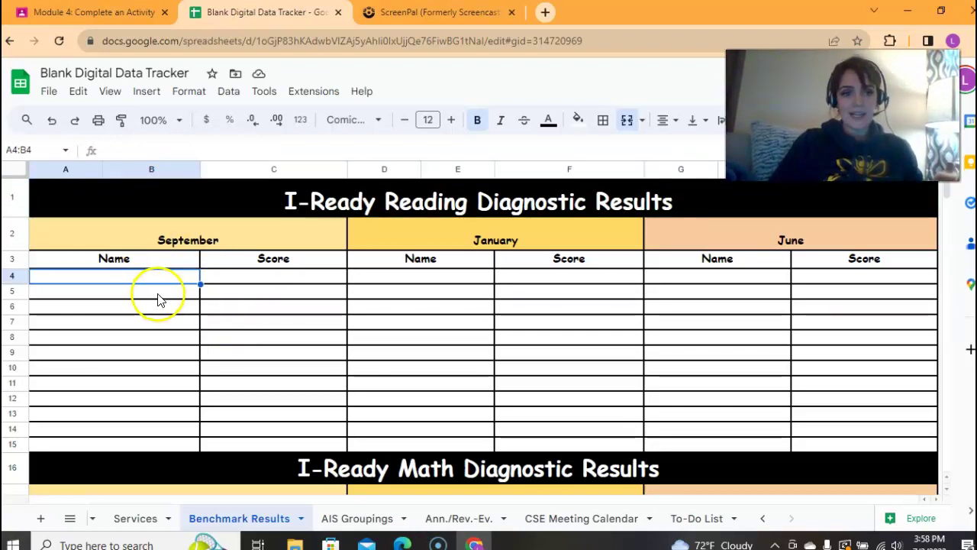
click(171, 444)
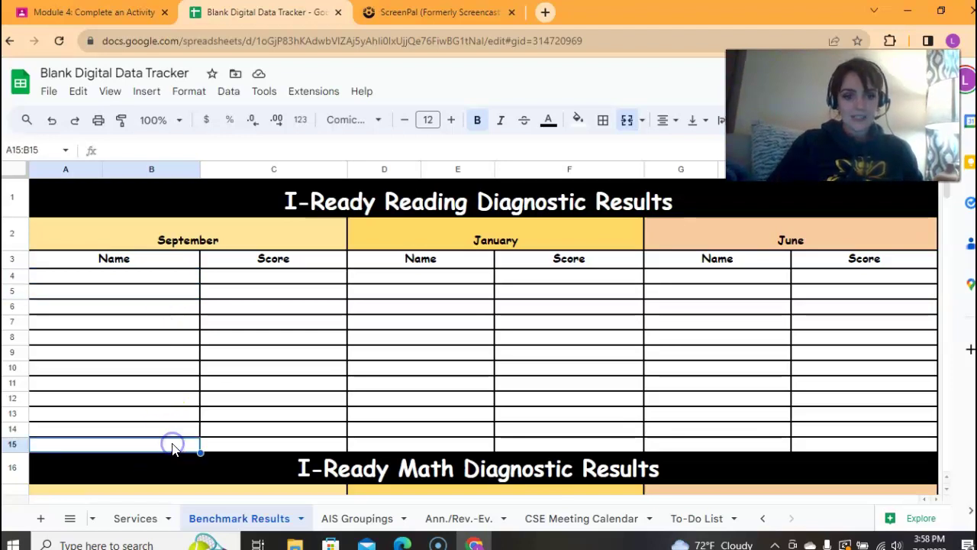
right_click(172, 448)
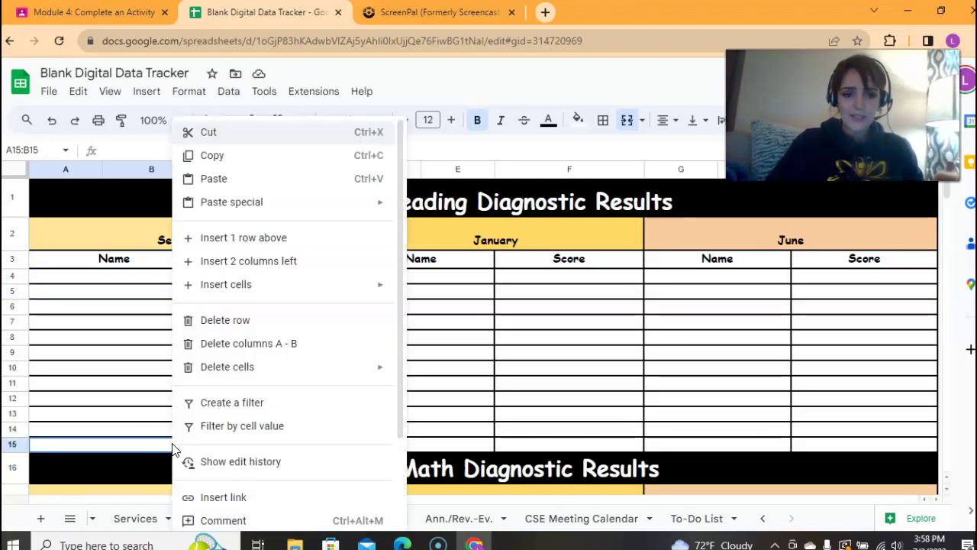
click(263, 243)
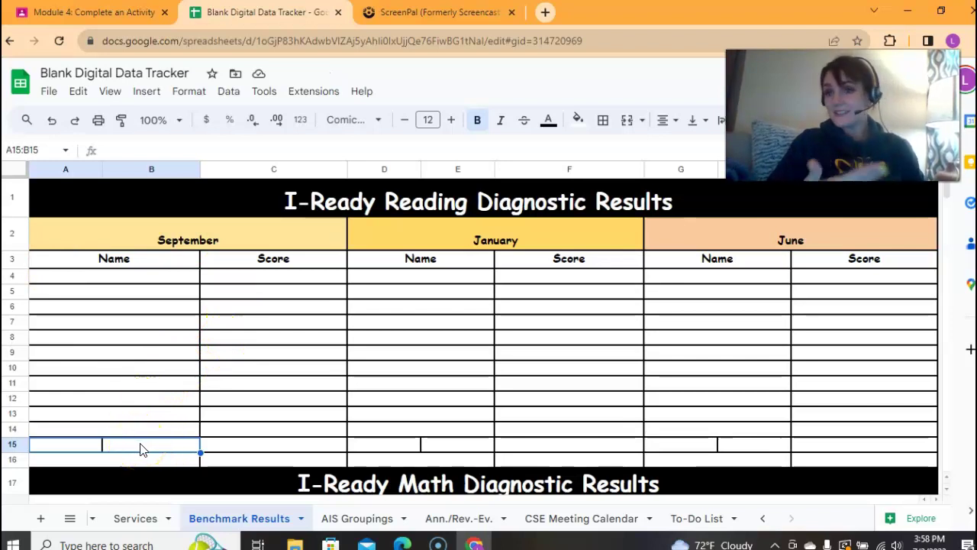
Merge the split Name cells of row 15 under September, January and June (A15:B15, D15:E15 and G15:H15)
click(695, 122)
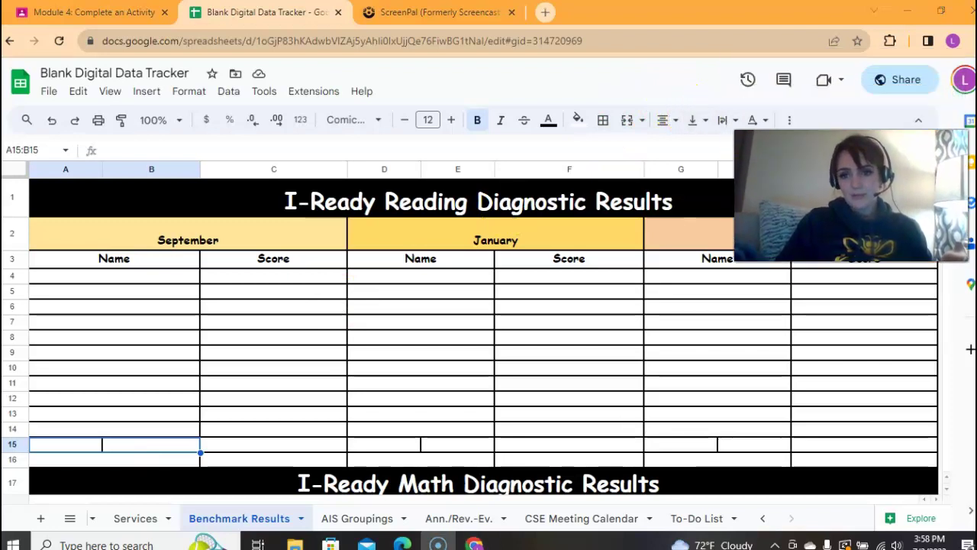
click(628, 122)
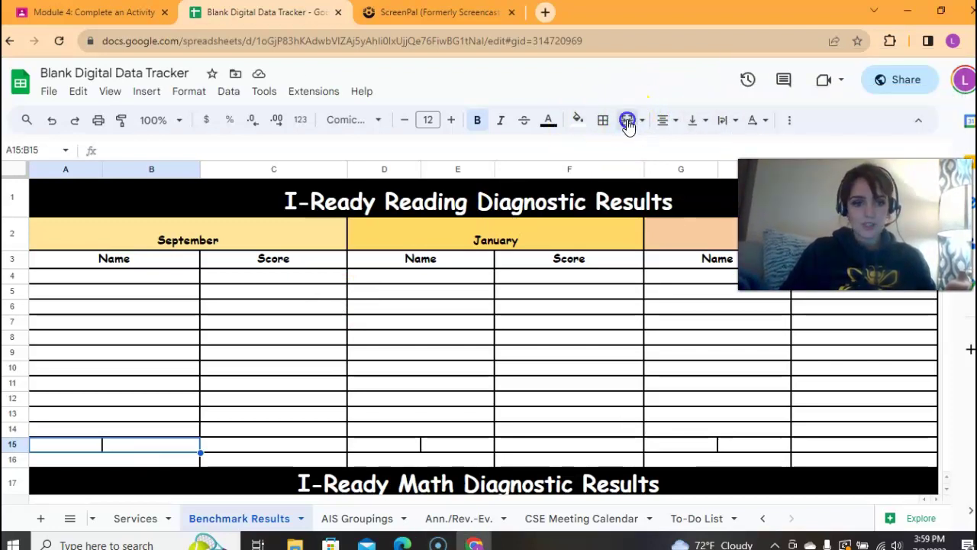
click(434, 446)
drag(434, 446, 393, 442)
click(419, 446)
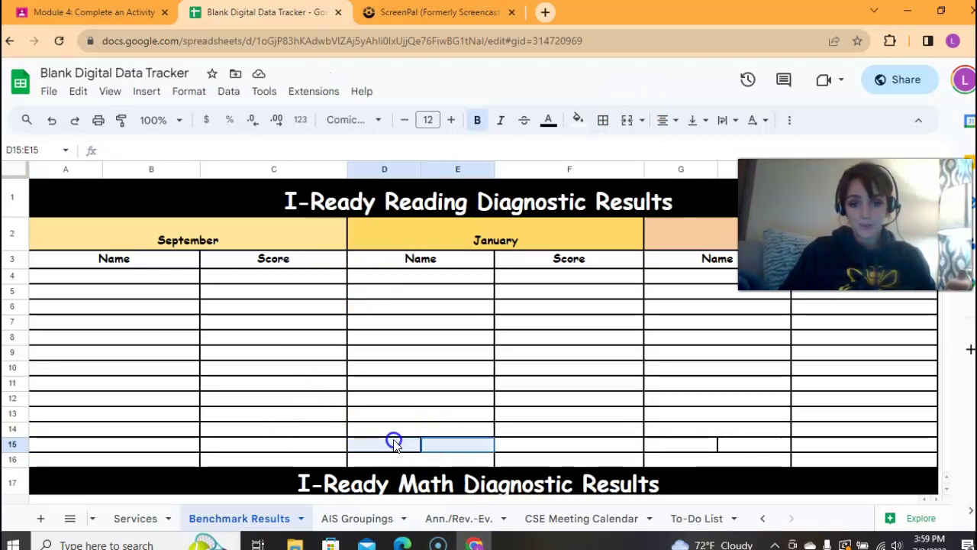
click(628, 120)
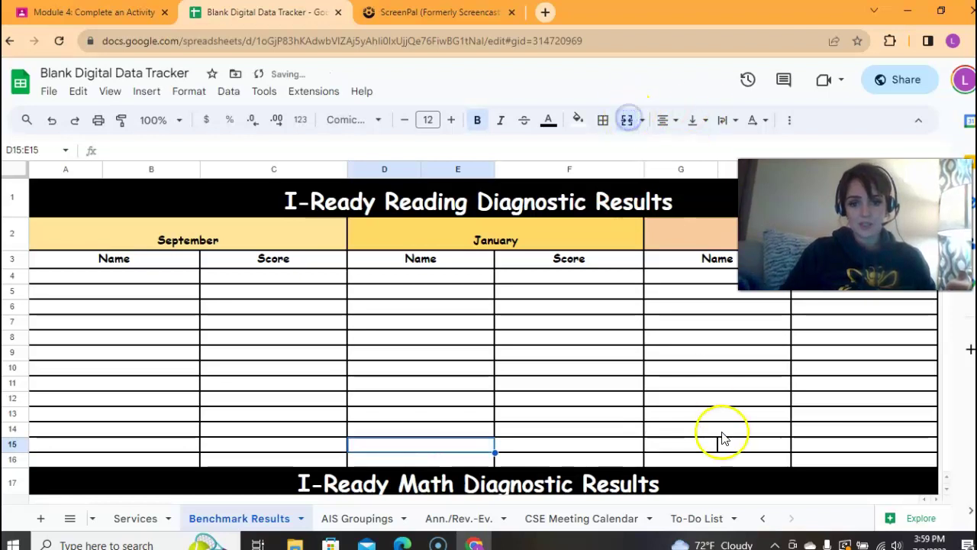
drag(742, 446, 692, 442)
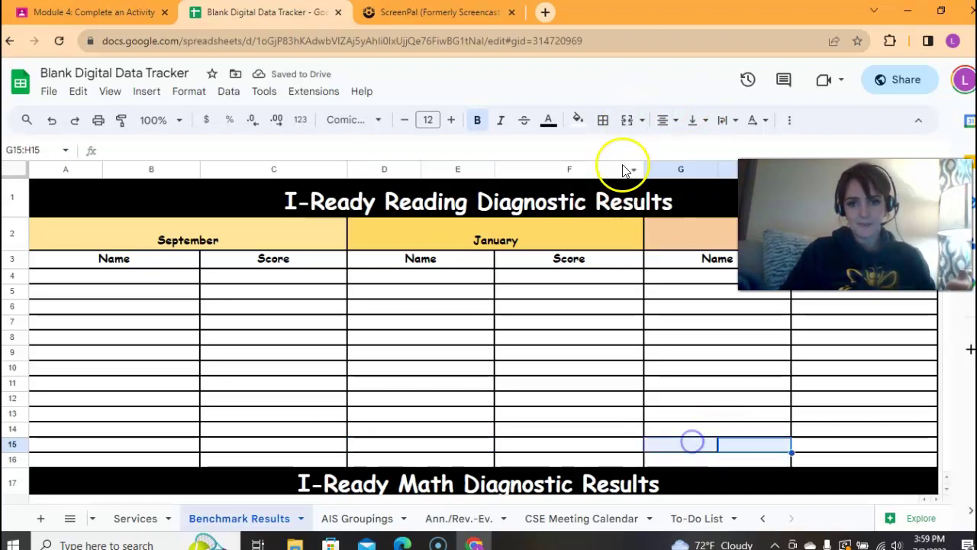
click(627, 120)
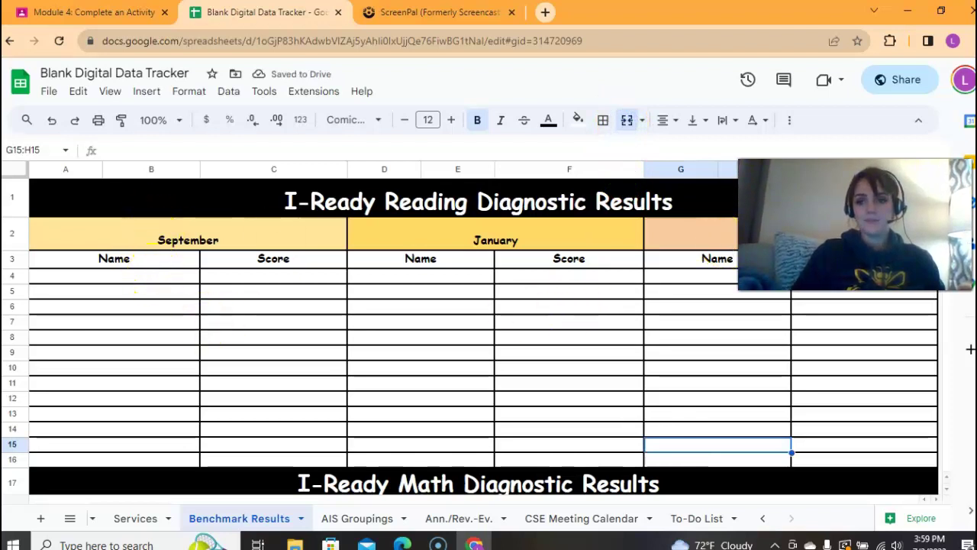
click(265, 276)
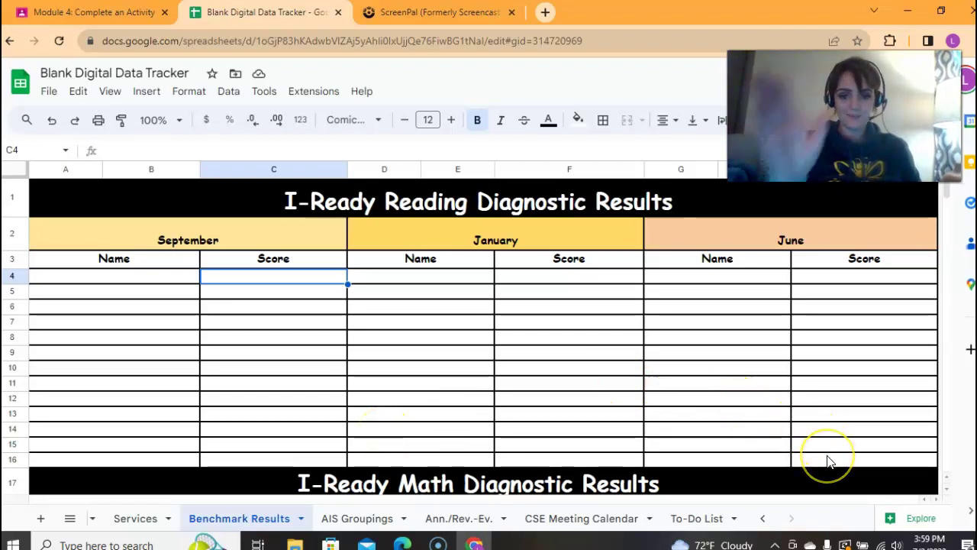
Copy the entire I-Ready Reading Diagnostic Results table (A1:I16) and paste it directly below the math table, starting at A32
drag(830, 462, 399, 392)
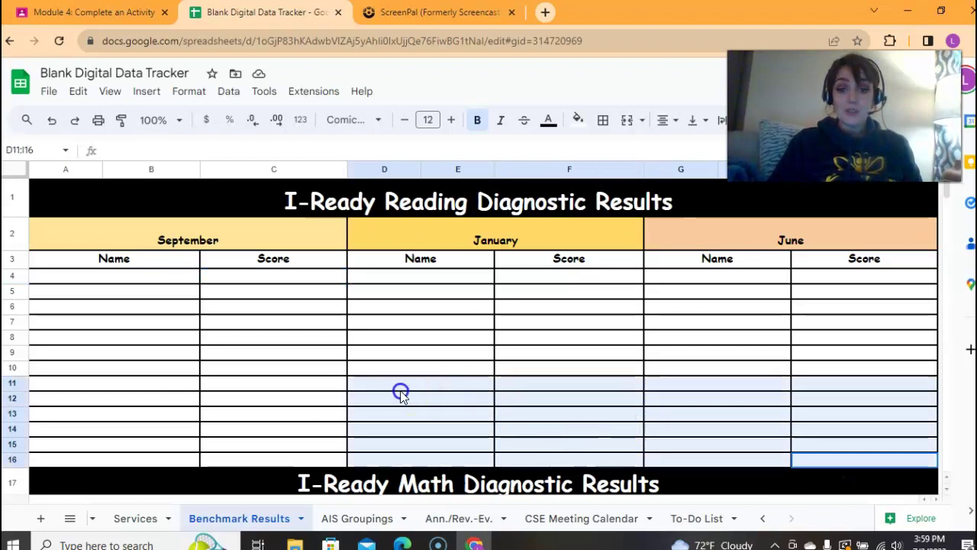
click(808, 463)
drag(695, 450, 114, 237)
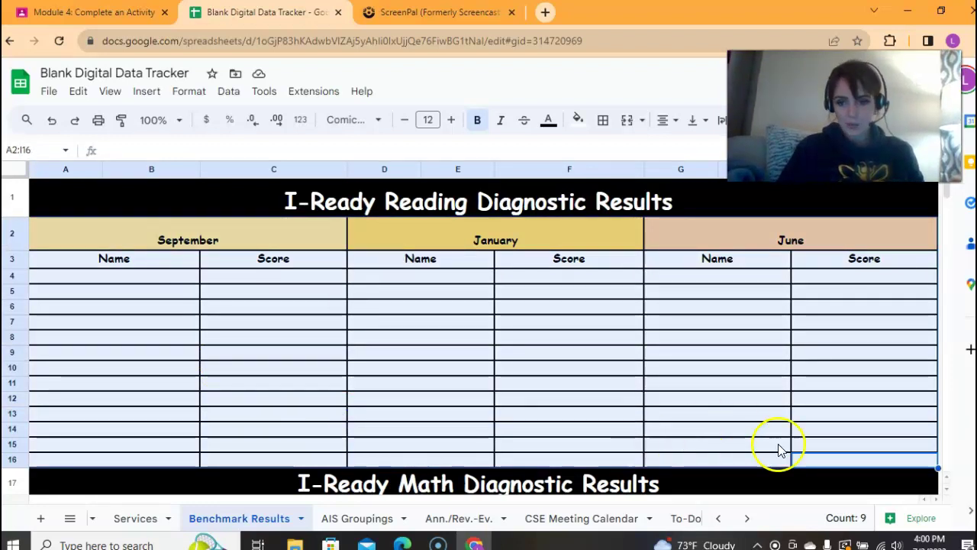
drag(807, 463, 353, 212)
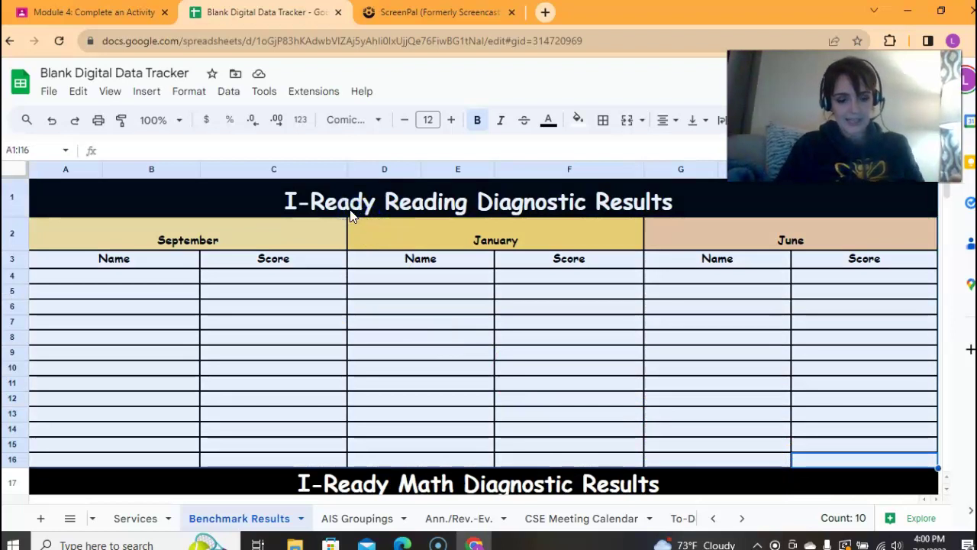
key(ctrl+c)
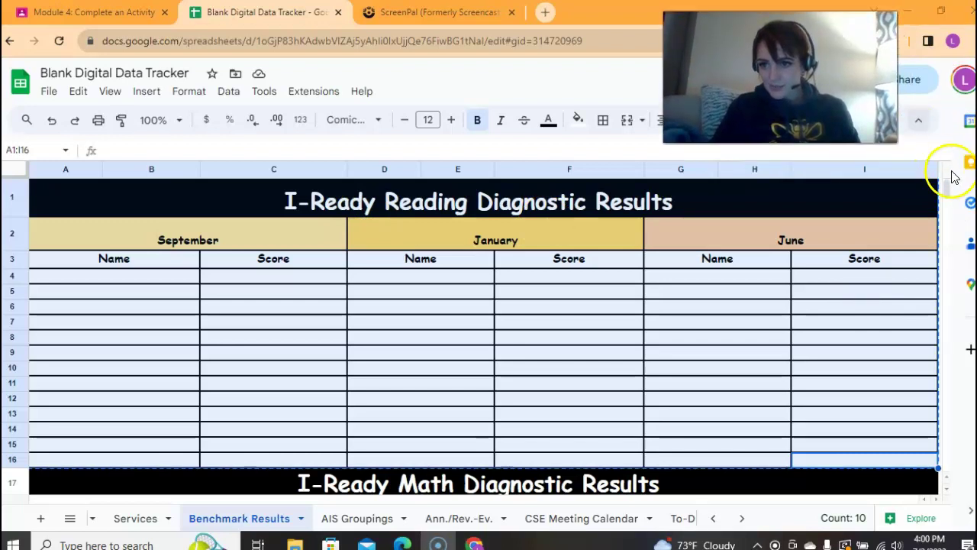
scroll(947, 199, down, 5)
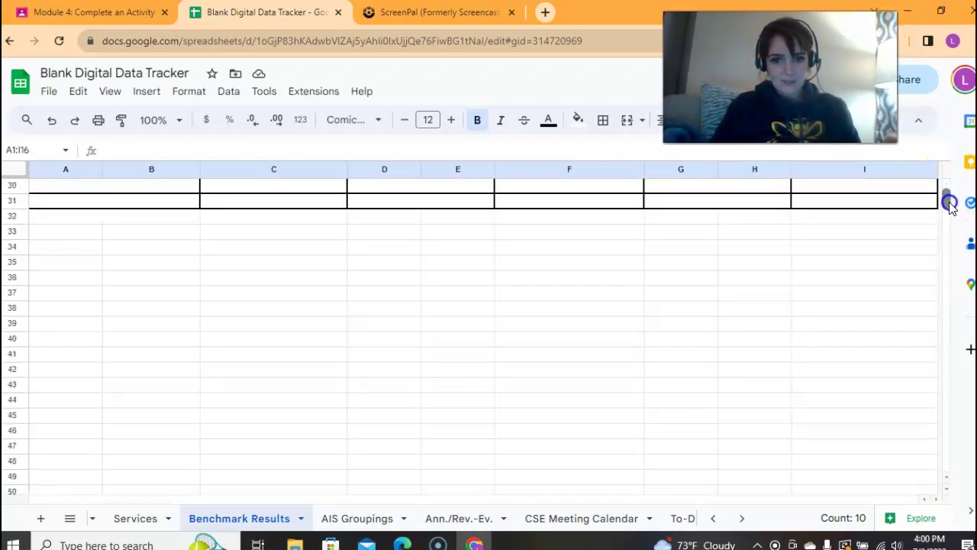
scroll(949, 204, up, 2)
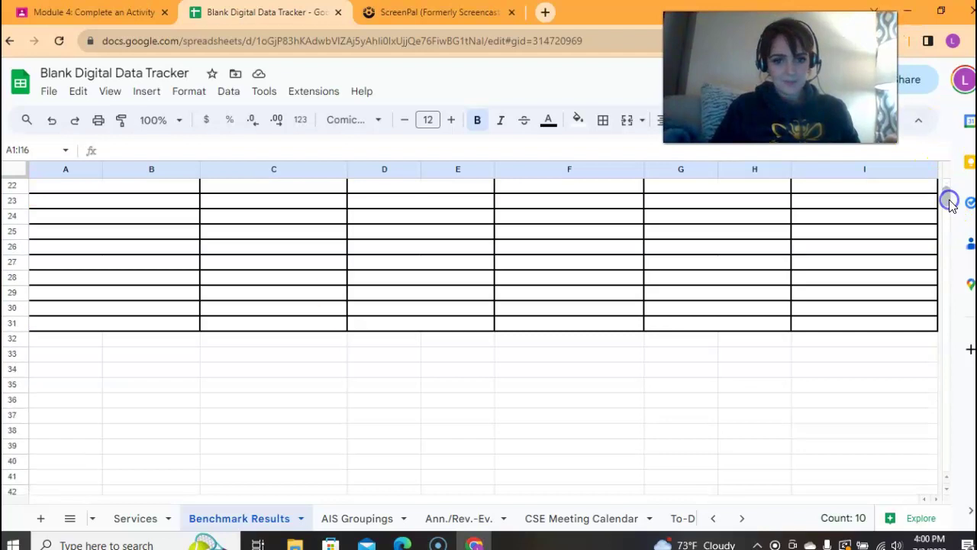
click(40, 340)
key(ctrl+v)
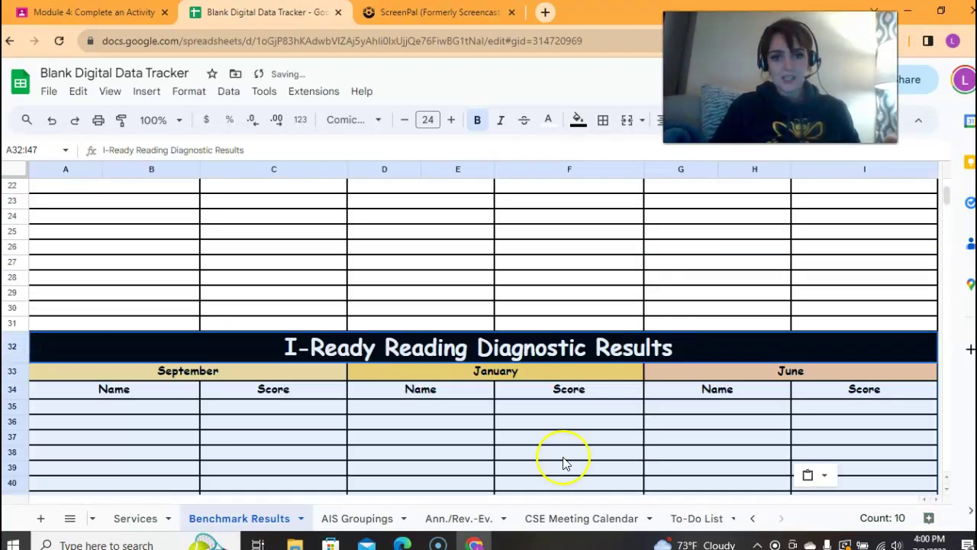
click(879, 305)
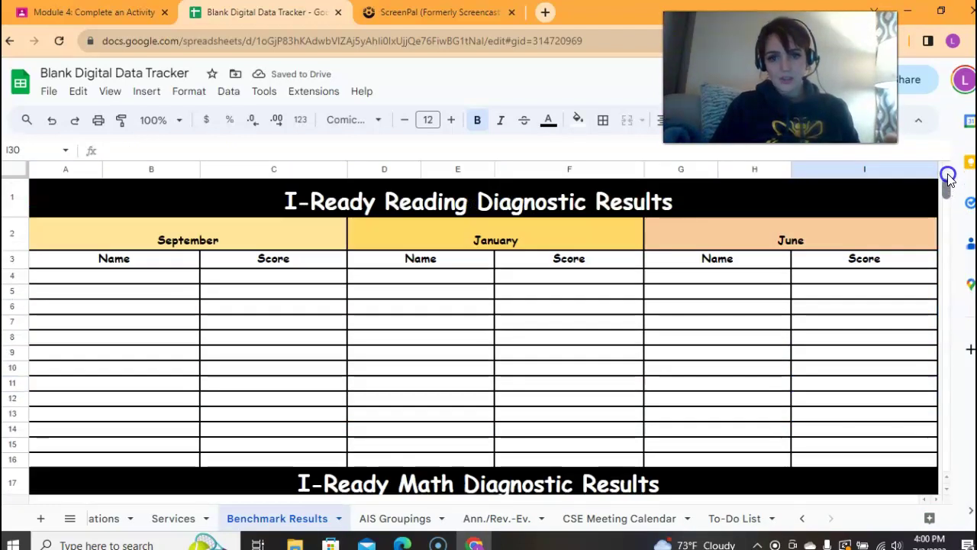
Change the title of the pasted table in row 32 to "Science Diagnostic Results"
scroll(951, 187, down, 6)
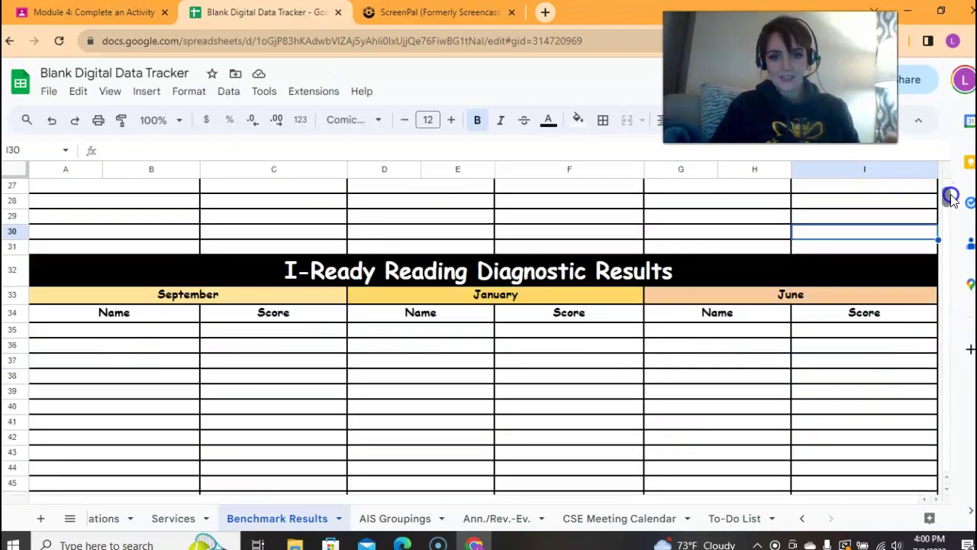
click(421, 276)
double_click(428, 275)
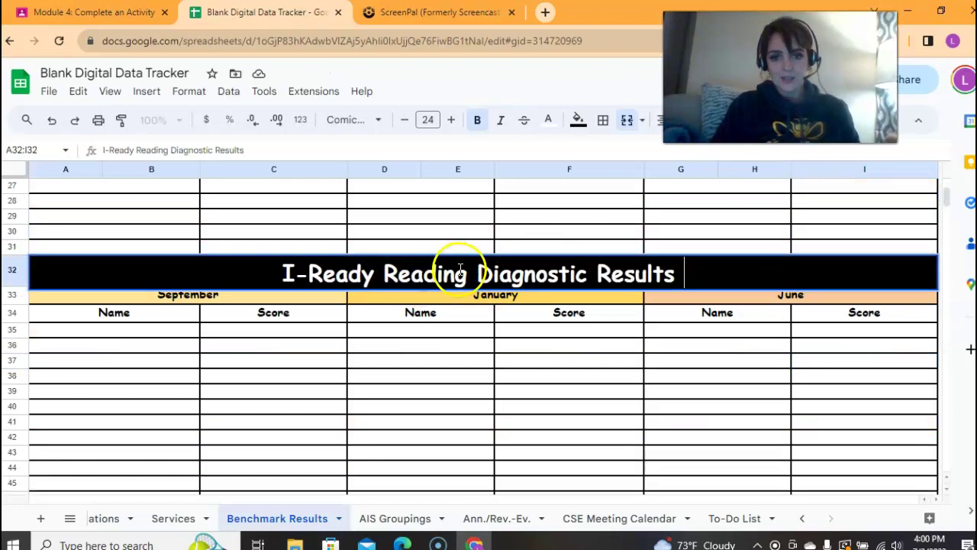
click(466, 273)
key(BackSpace)
key(BackSpace)
key(BackSpace)
key(BackSpace)
key(BackSpace)
key(BackSpace)
key(BackSpace)
key(BackSpace)
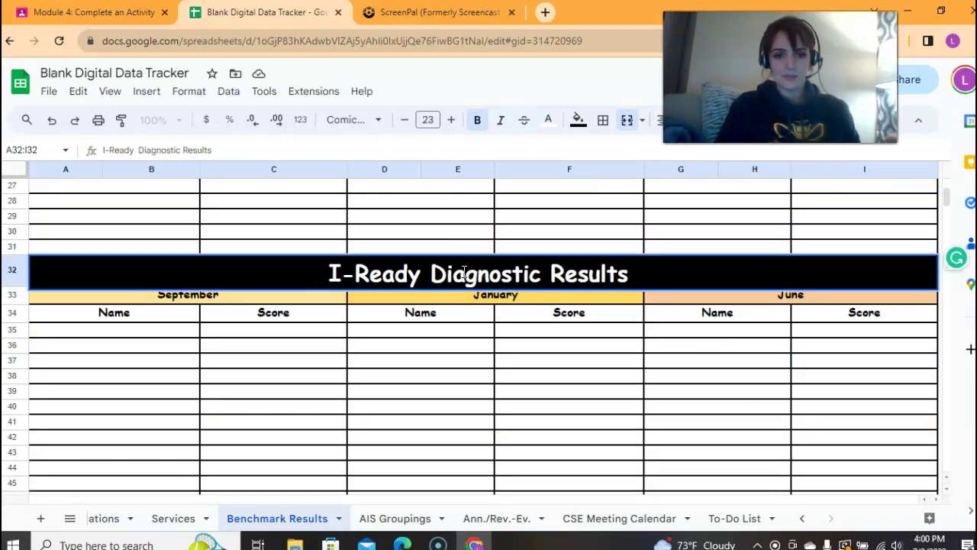
key(BackSpace)
key(BackSpace)
key(BackSpace)
key(BackSpace)
key(BackSpace)
key(BackSpace)
key(BackSpace)
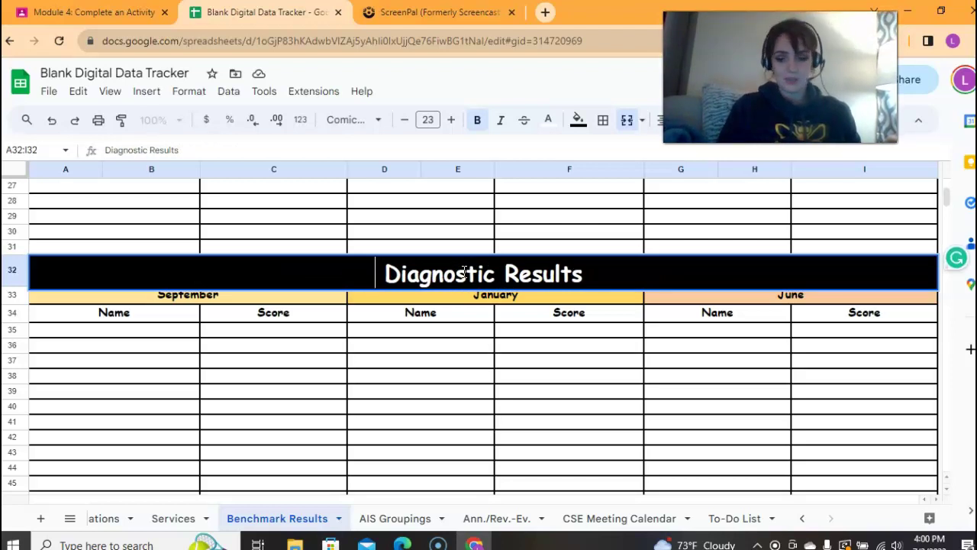
text(SCienc)
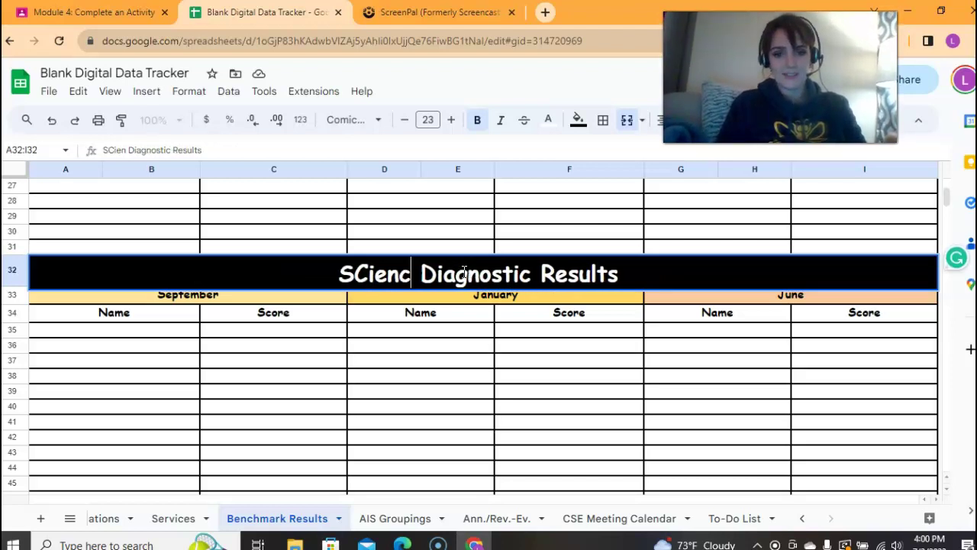
key(BackSpace)
key(BackSpace)
key(BackSpace)
key(BackSpace)
key(BackSpace)
text(cience)
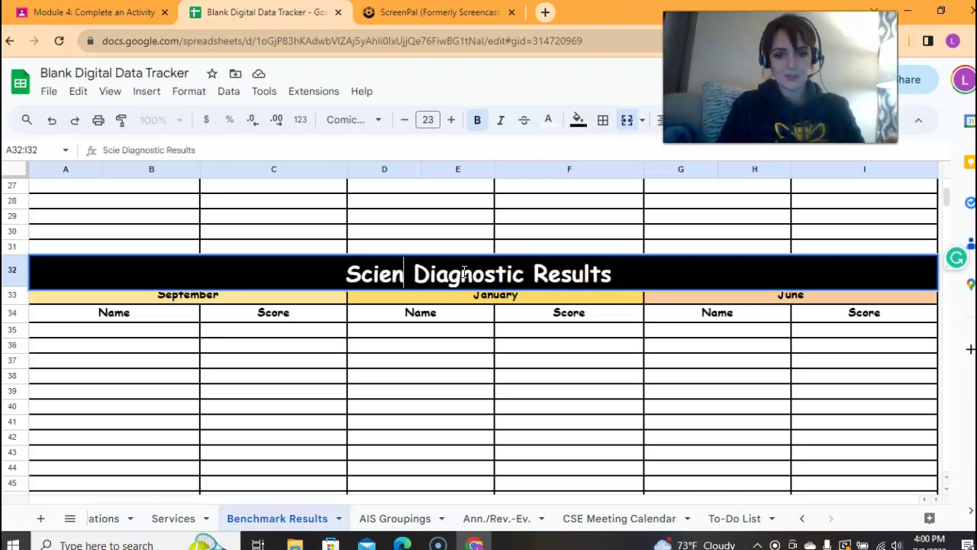
key(Delete)
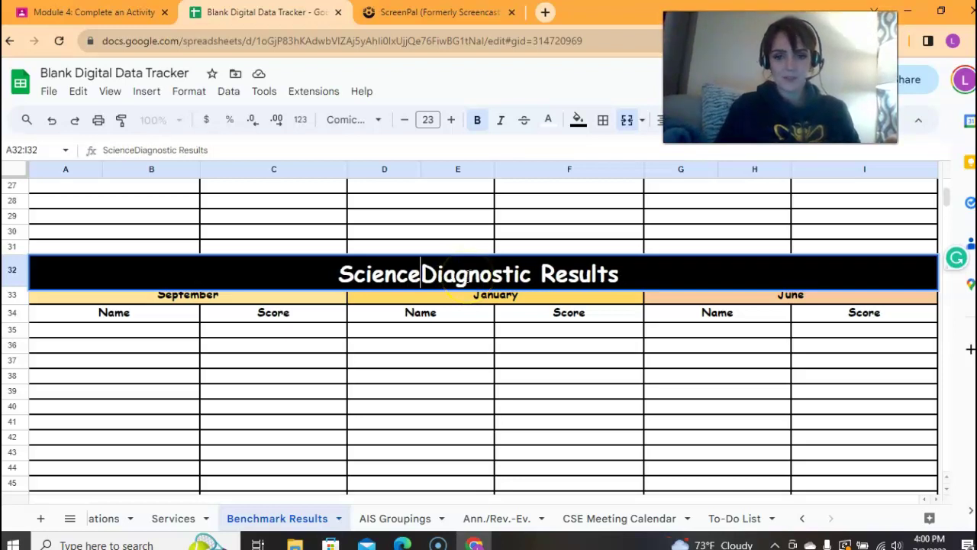
click(808, 379)
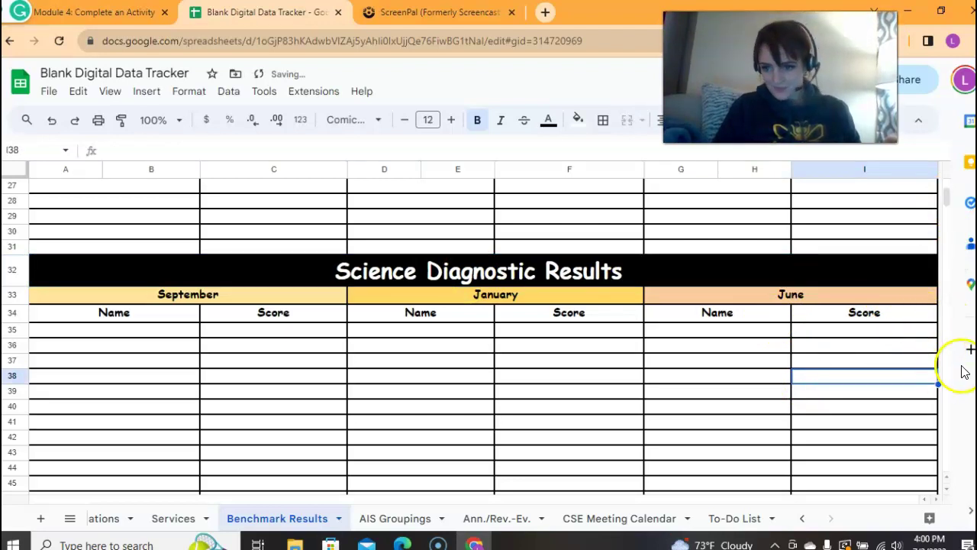
click(745, 299)
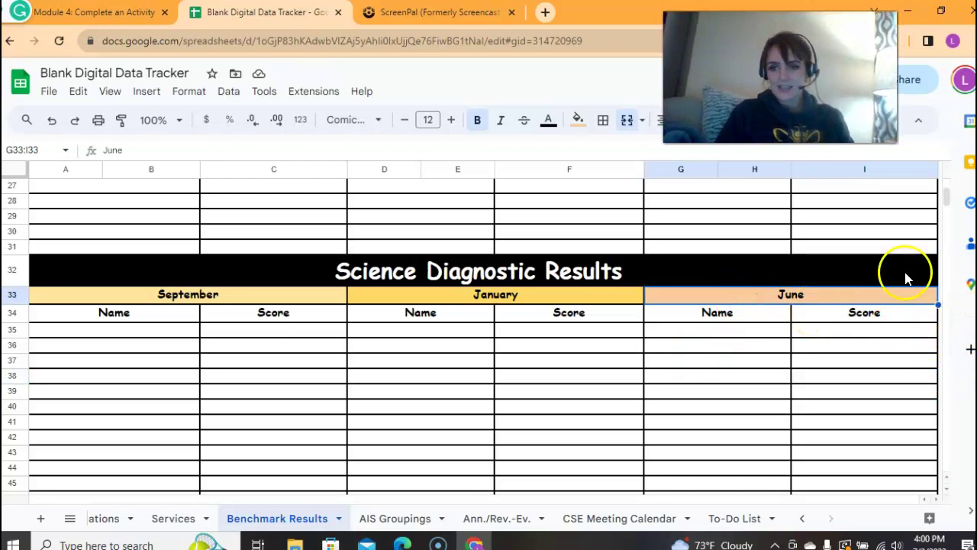
scroll(951, 191, up, 10)
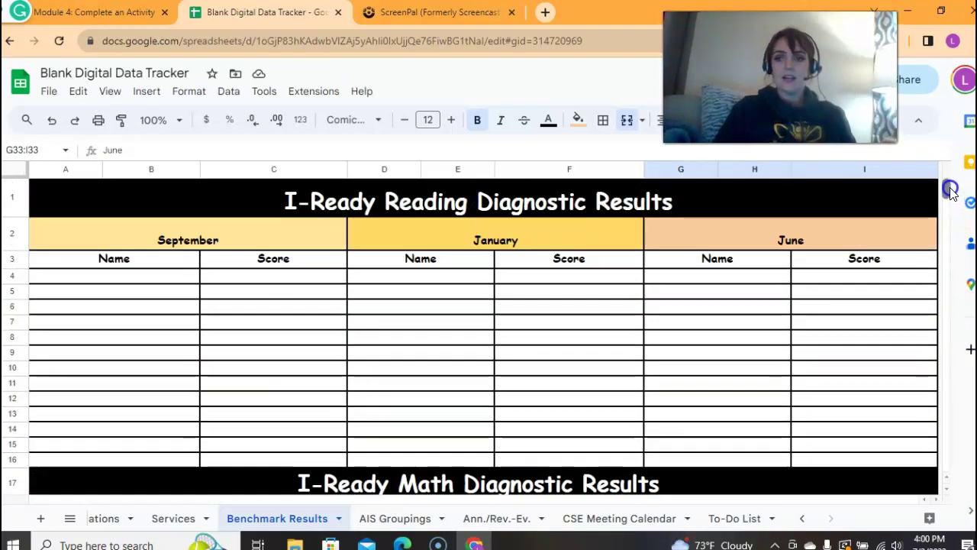